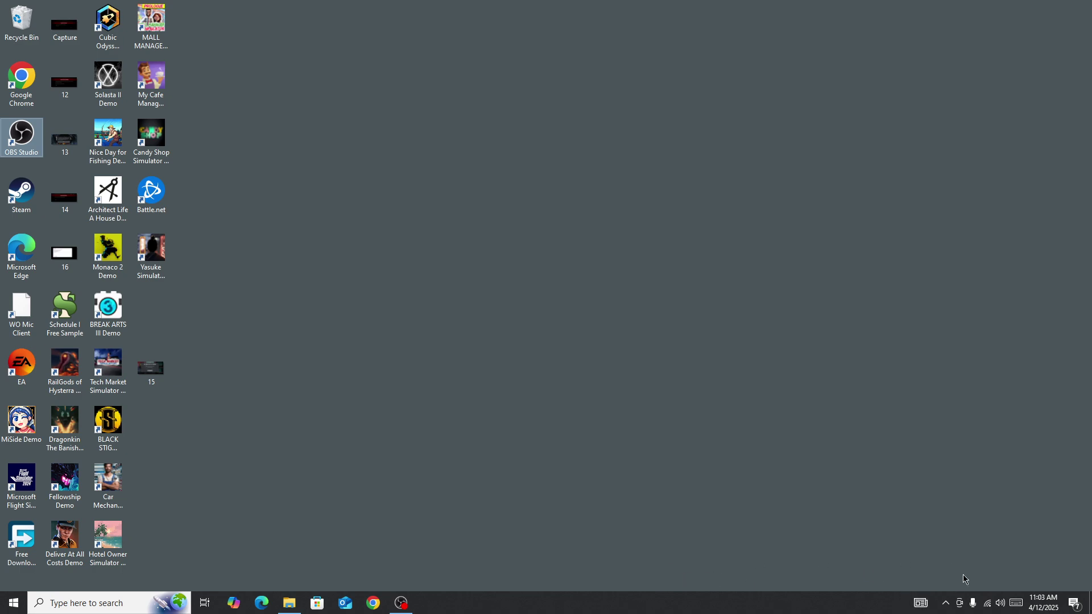
# Expand the taskbar's hidden icons tray to reveal the running background apps.
pyautogui.click(946, 603)
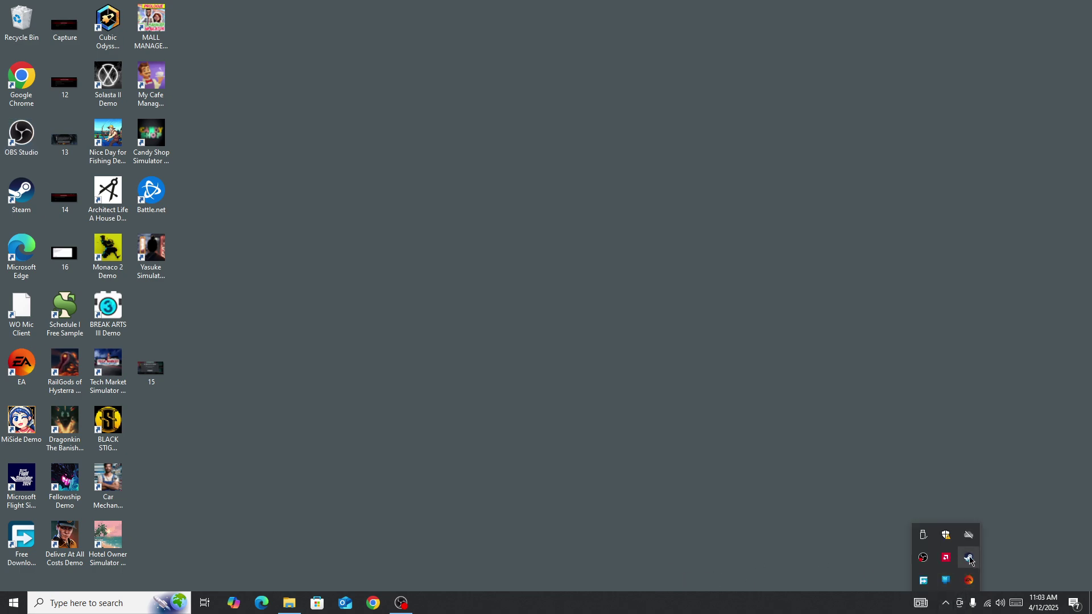
# Open Steam from the tray, view inZOI, then search 'top' and open TopSpin 2K25's store page.
pyautogui.click(969, 559)
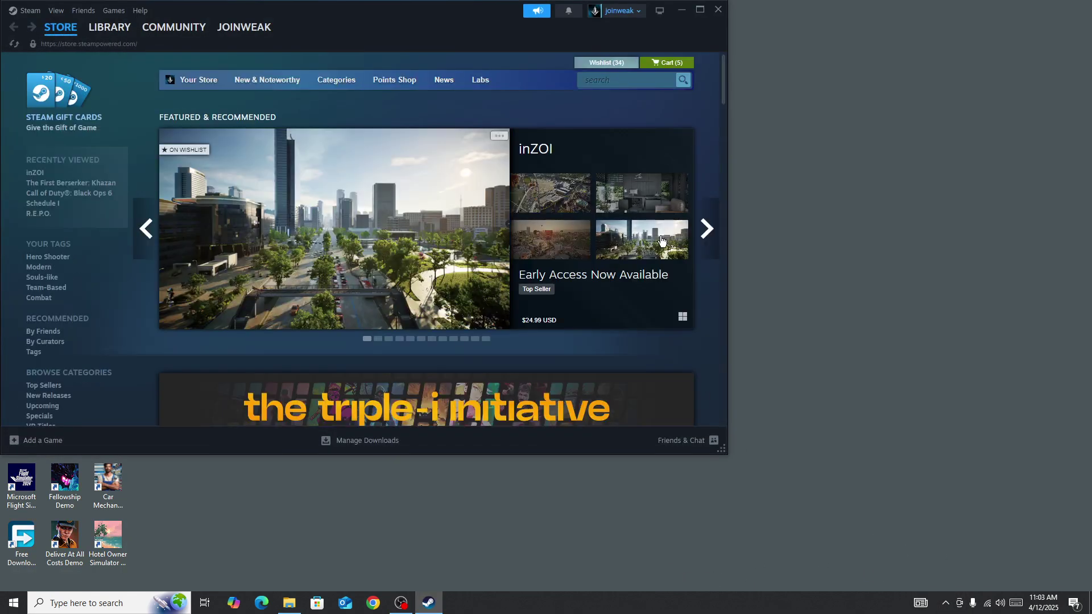
pyautogui.click(368, 259)
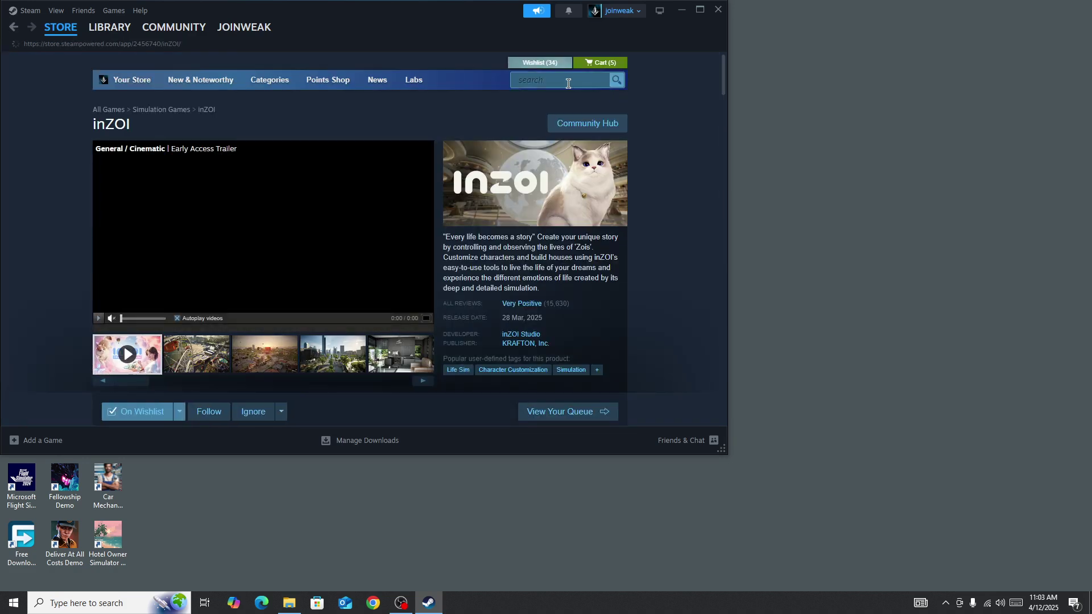
pyautogui.click(567, 83)
pyautogui.write('ops')
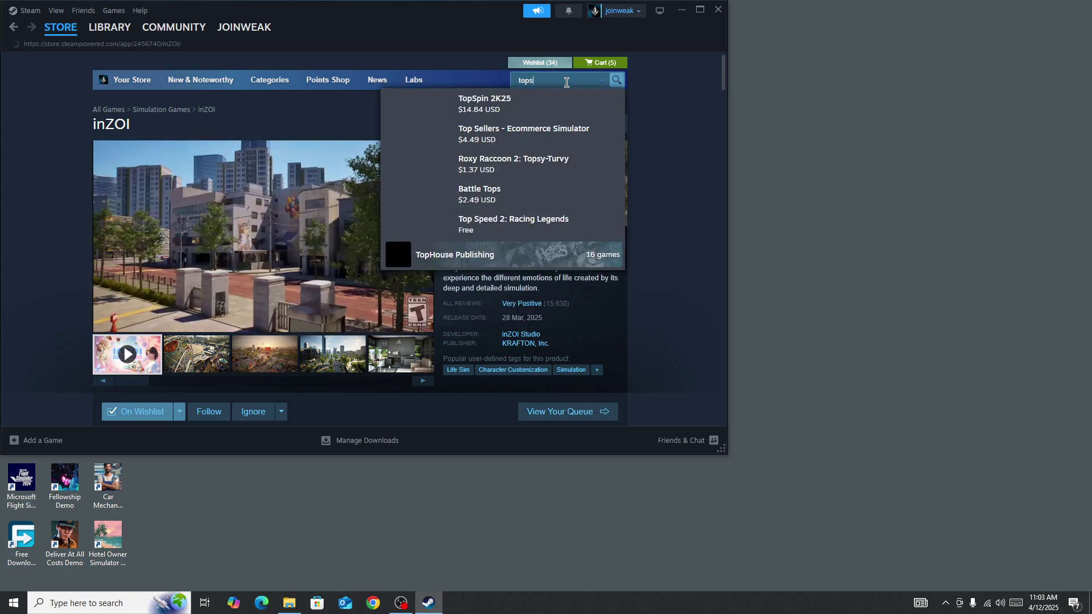
pyautogui.click(435, 107)
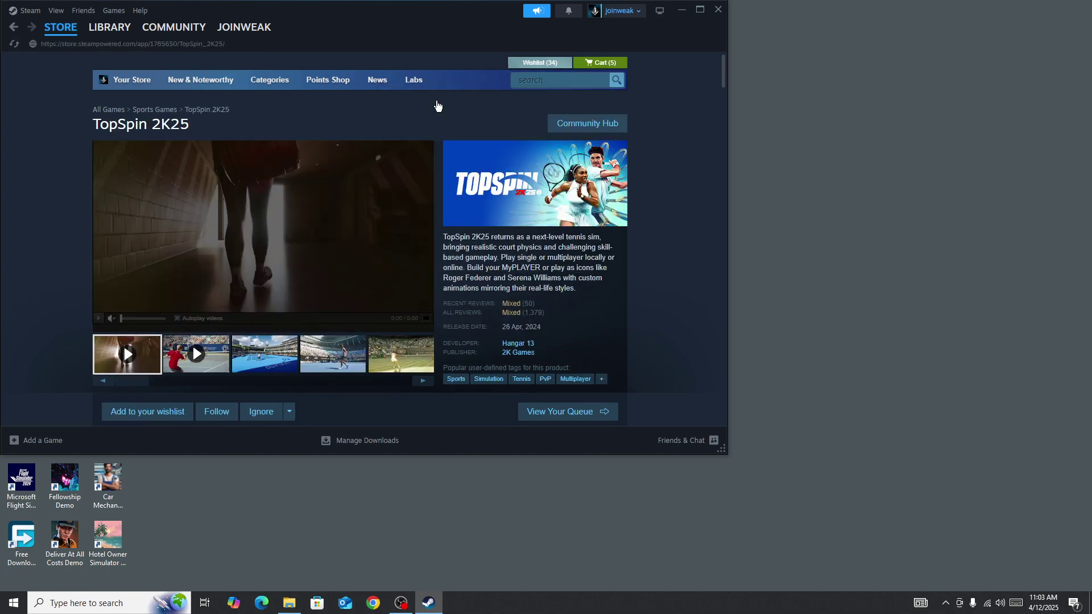
pyautogui.moveTo(305, 203)
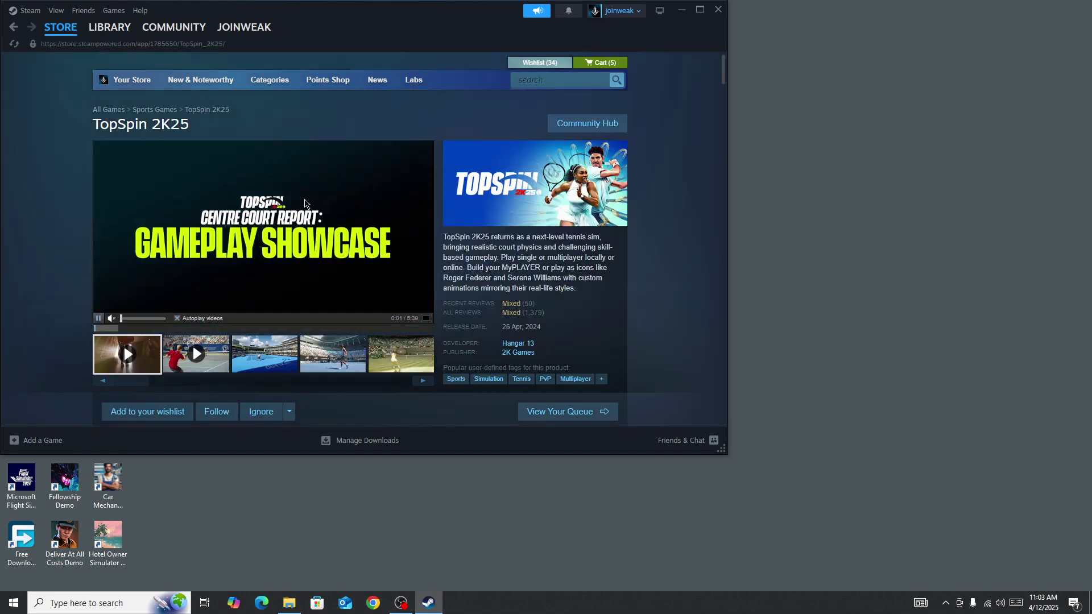
pyautogui.moveTo(93, 126); pyautogui.dragTo(196, 137)
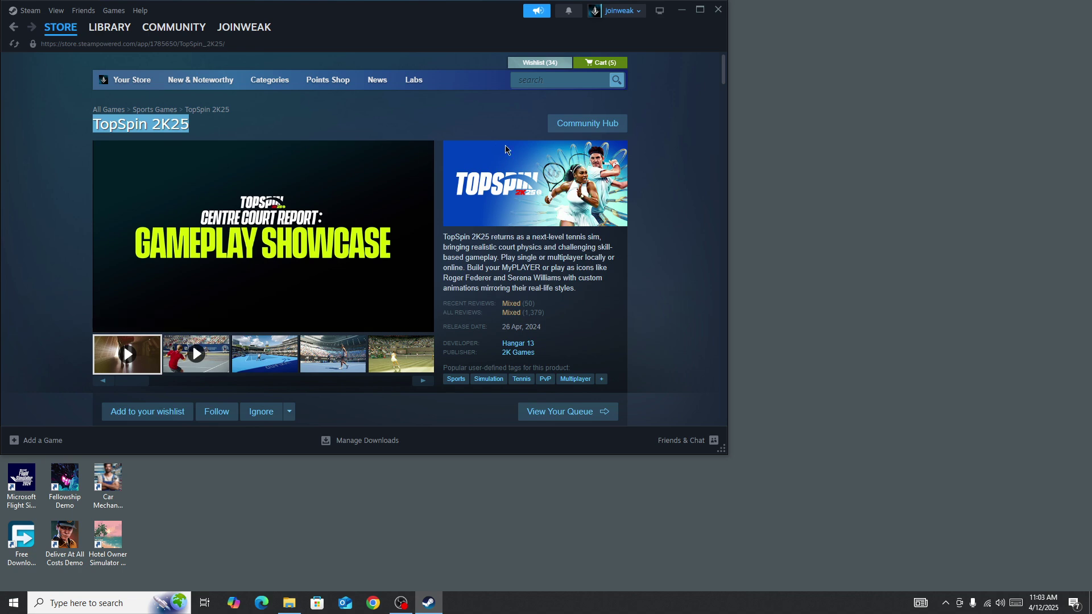
# Minimize Steam, check the Wi-Fi list shows 'Winter' connected, and open the Start menu.
pyautogui.click(681, 10)
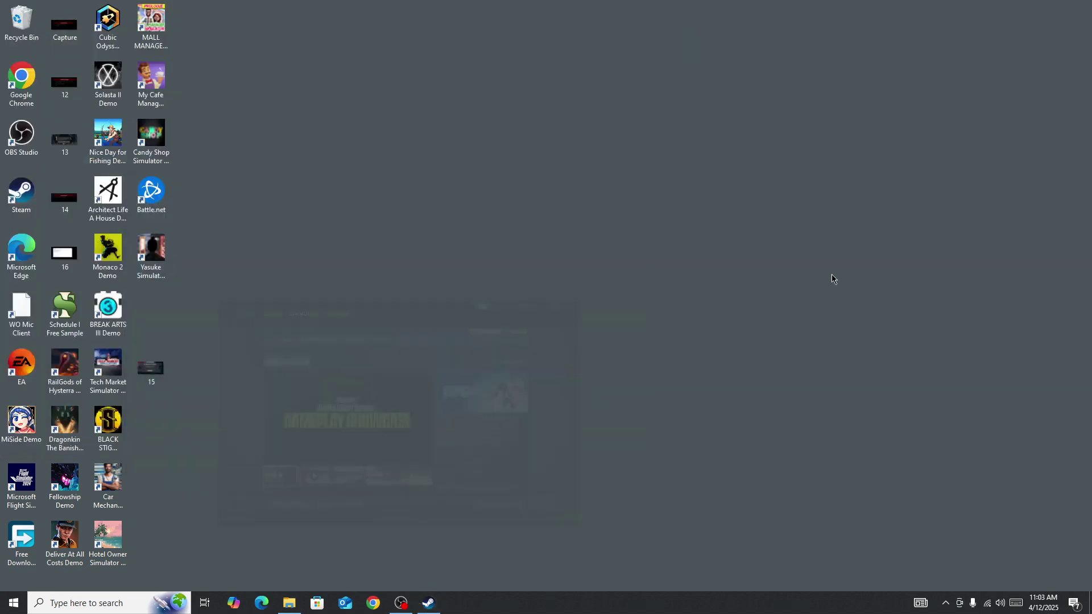
pyautogui.click(986, 602)
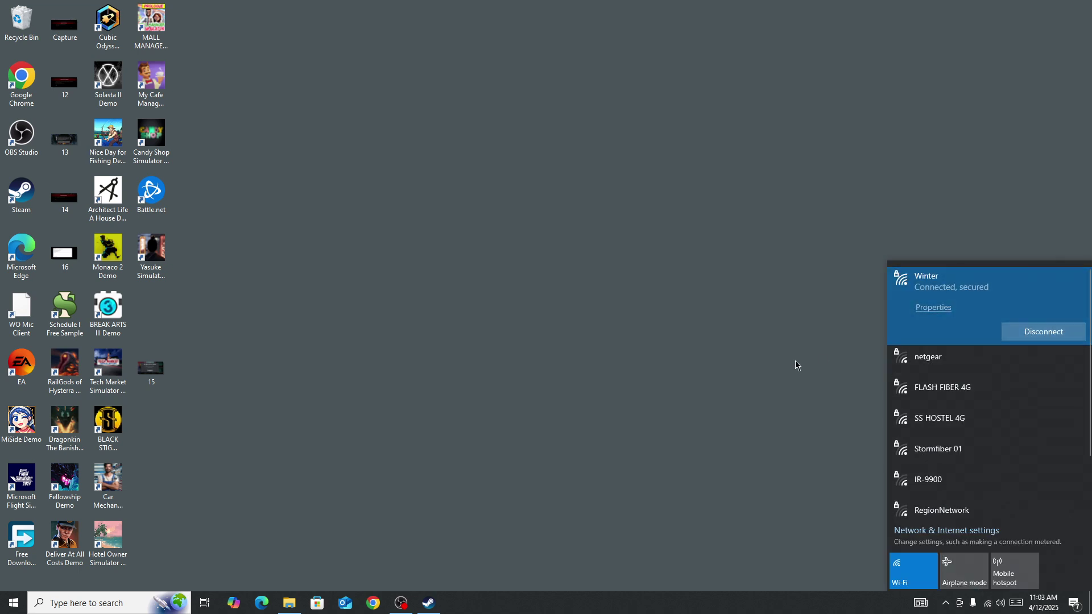
pyautogui.click(677, 351)
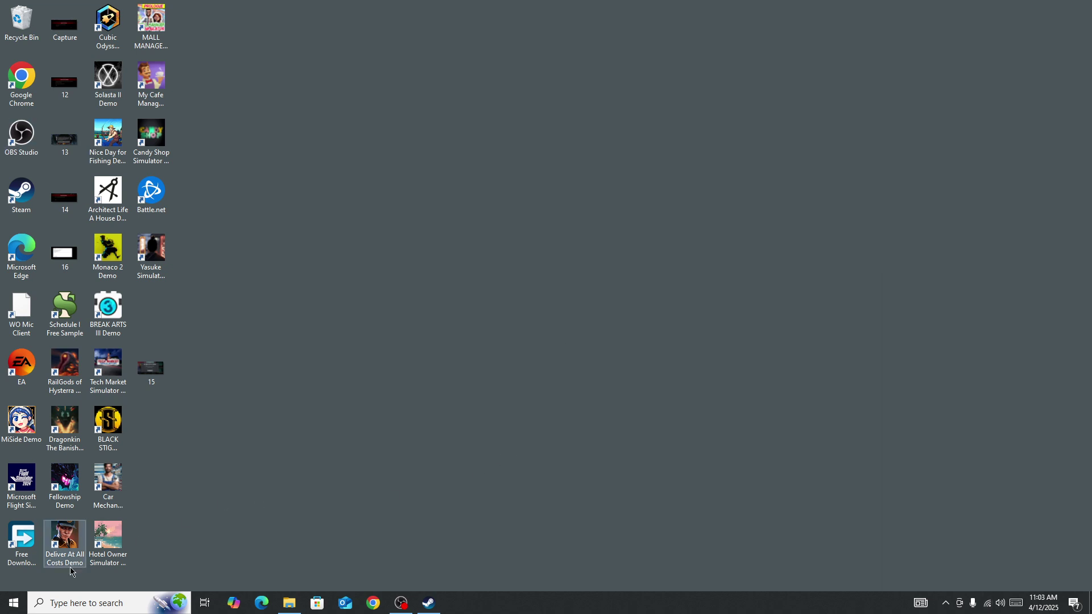
pyautogui.click(14, 602)
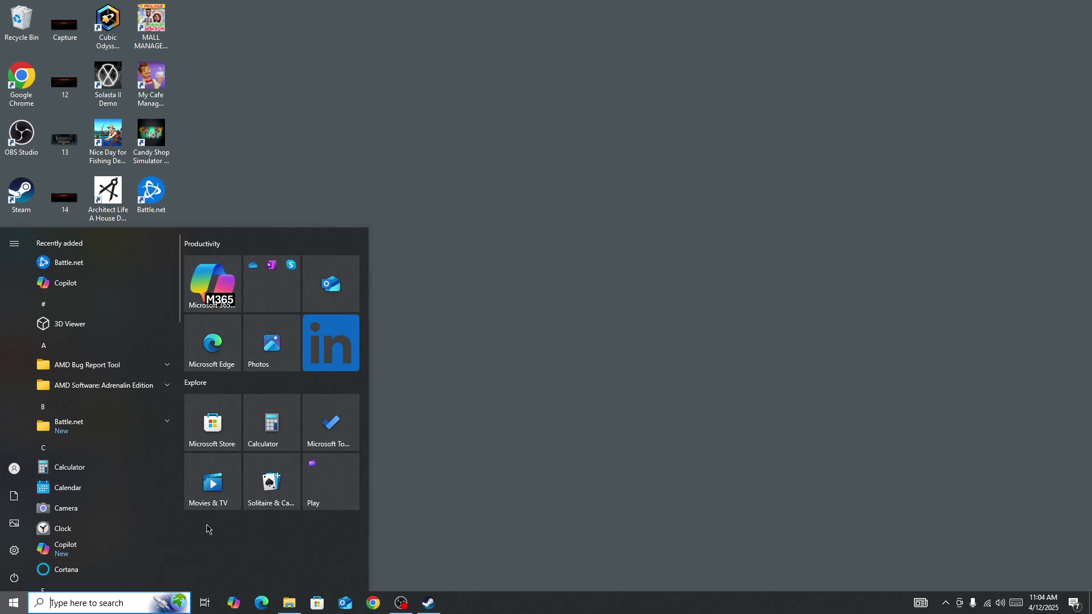
# Dismiss the Start menu and run the Steam desktop shortcut as administrator.
pyautogui.click(502, 419)
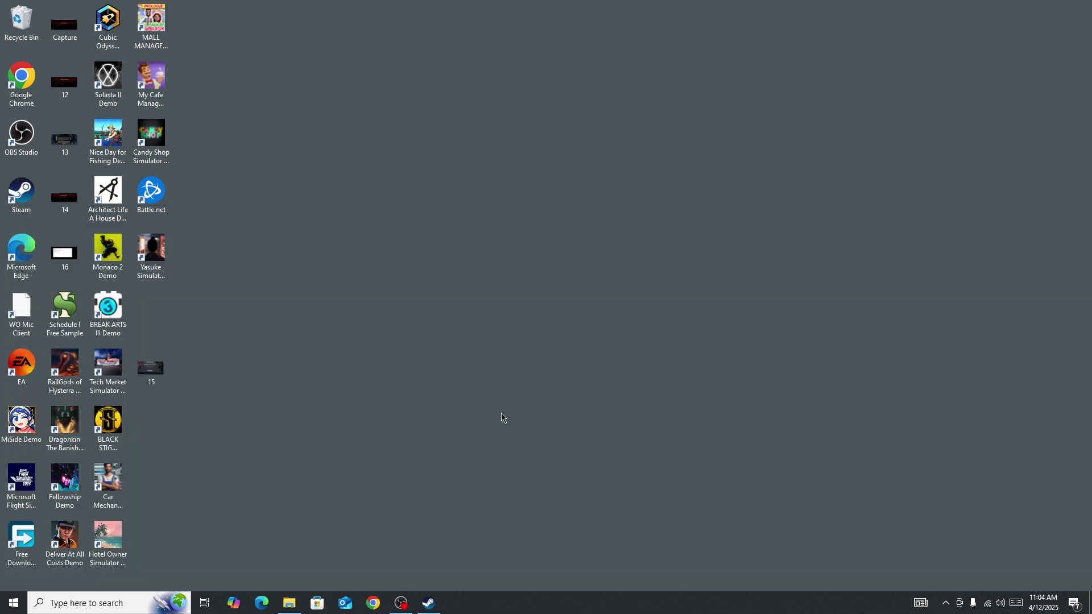
pyautogui.rightClick(21, 194)
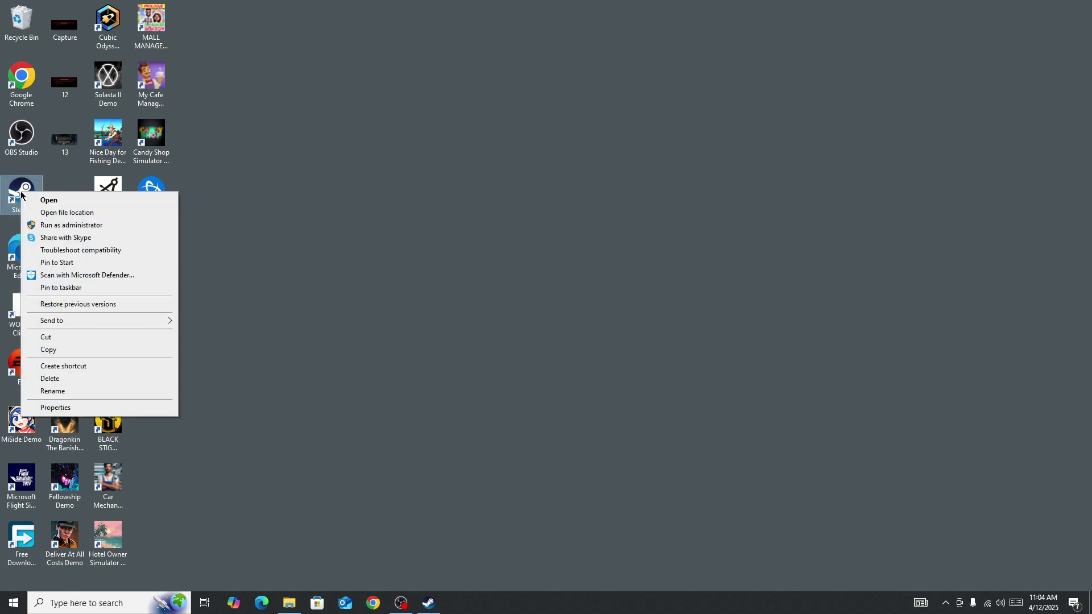
pyautogui.click(54, 226)
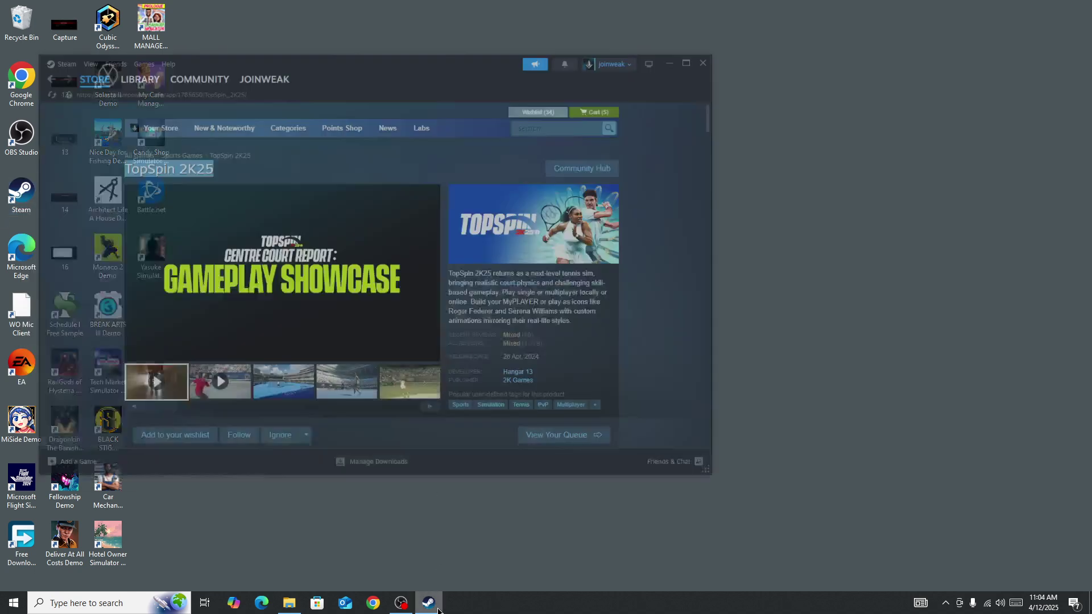
pyautogui.moveTo(109, 27)
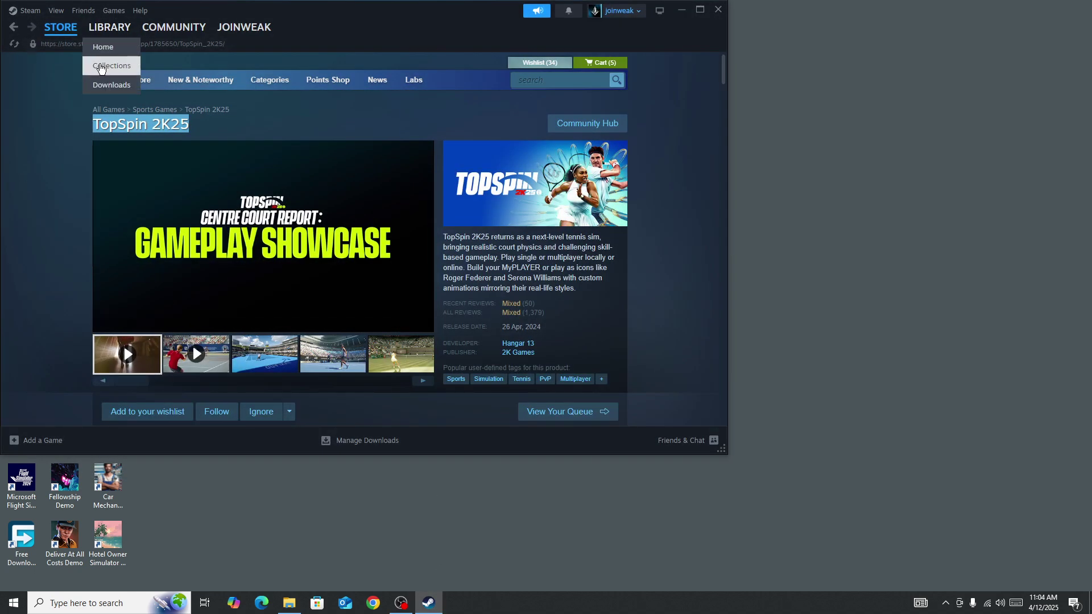
# Show the Installed Files properties of Deliver At All Costs Demo from Library Collections.
pyautogui.click(100, 67)
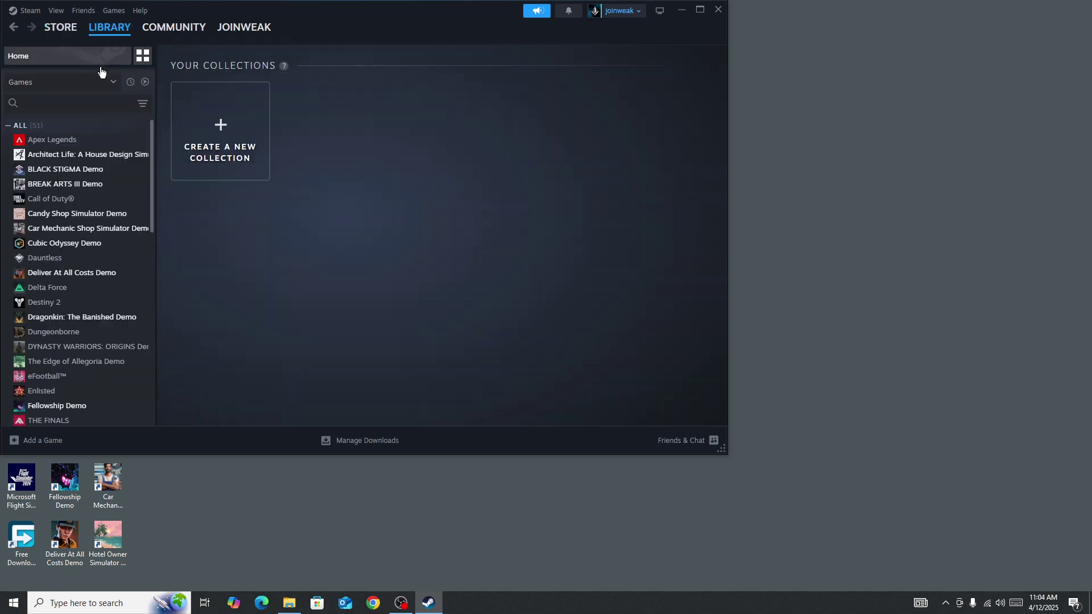
pyautogui.rightClick(42, 274)
pyautogui.click(73, 362)
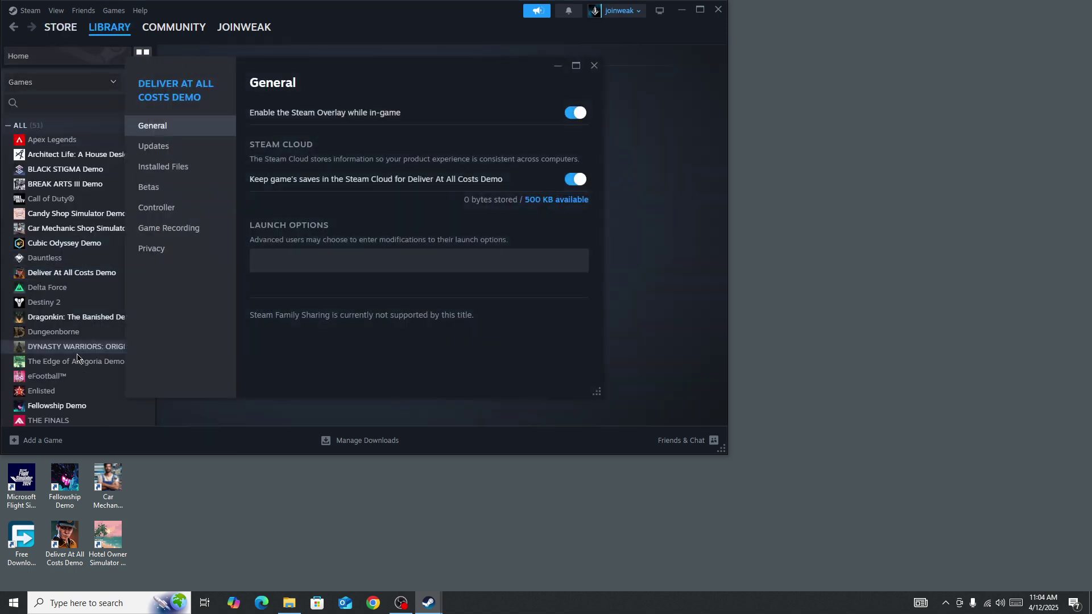
pyautogui.click(156, 169)
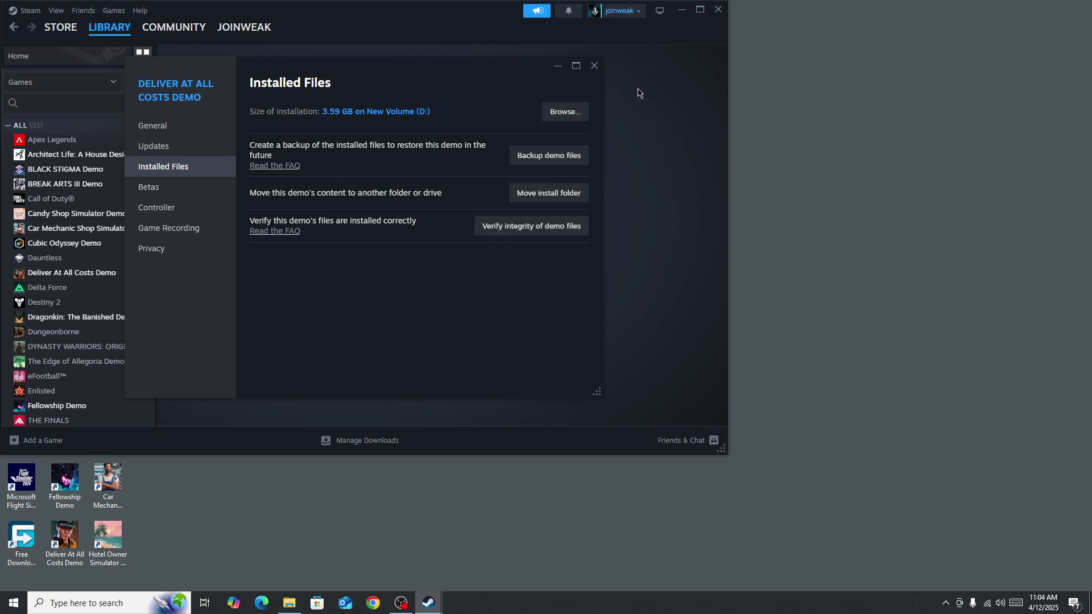
# Close the properties, minimize Steam, and bring OBS Studio to the front.
pyautogui.click(595, 66)
pyautogui.click(682, 10)
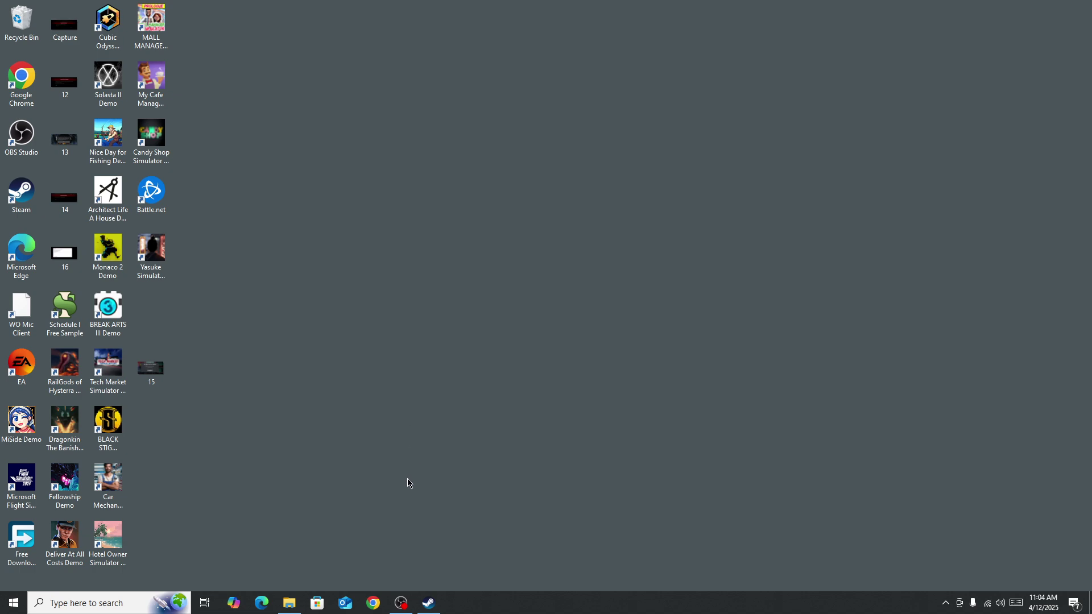
pyautogui.click(401, 604)
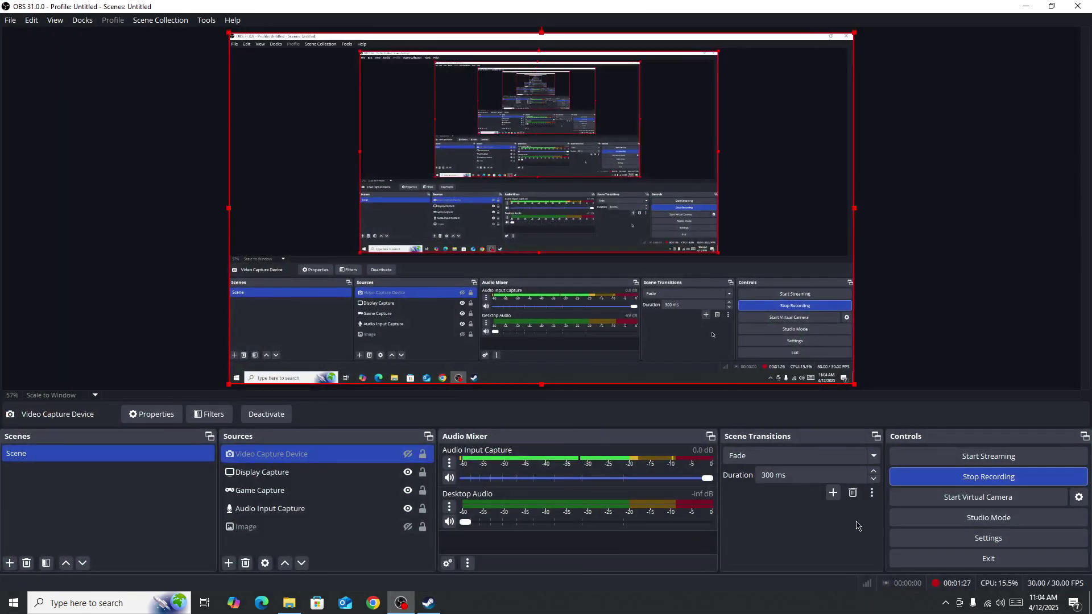